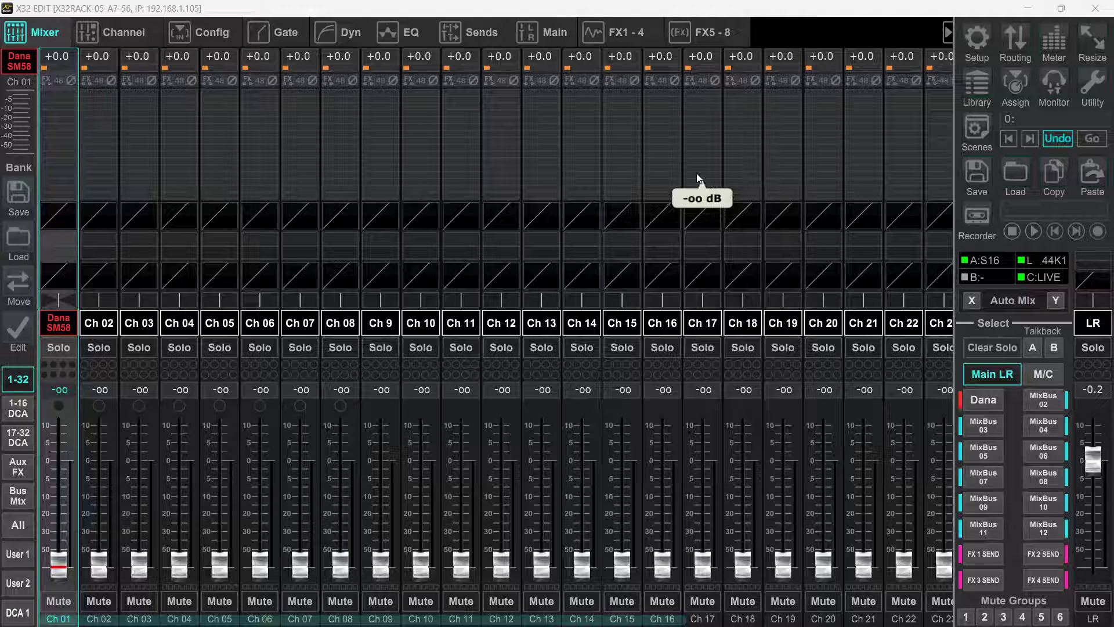
View channel 1 and the input channels' sends to Bus 1 on the faders, and return the faders to Main LR.
left_click(53, 325)
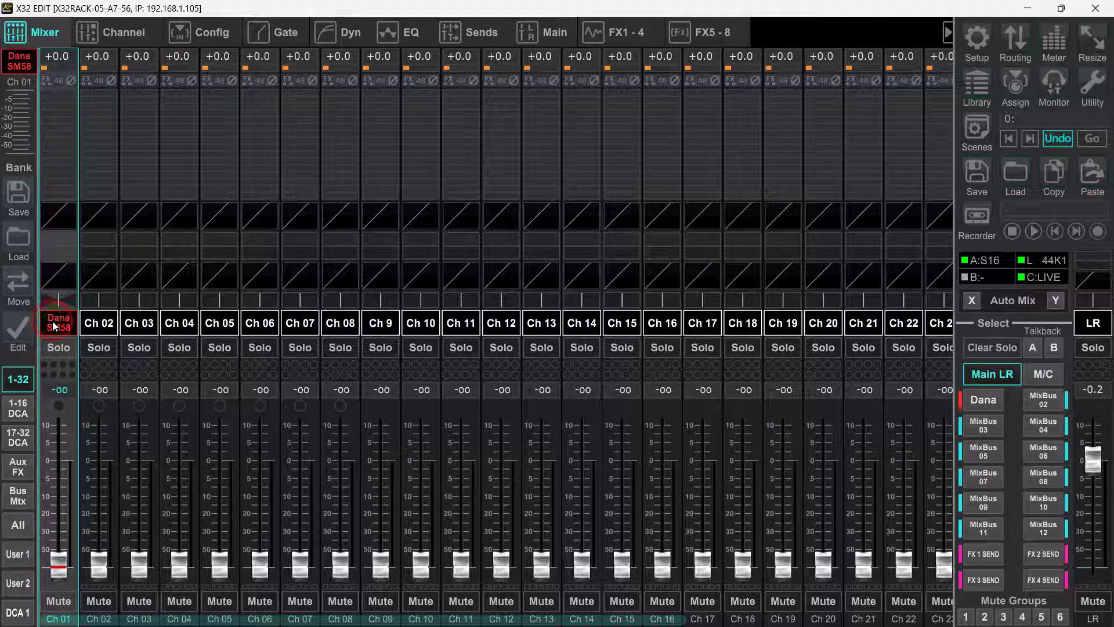
left_click(989, 406)
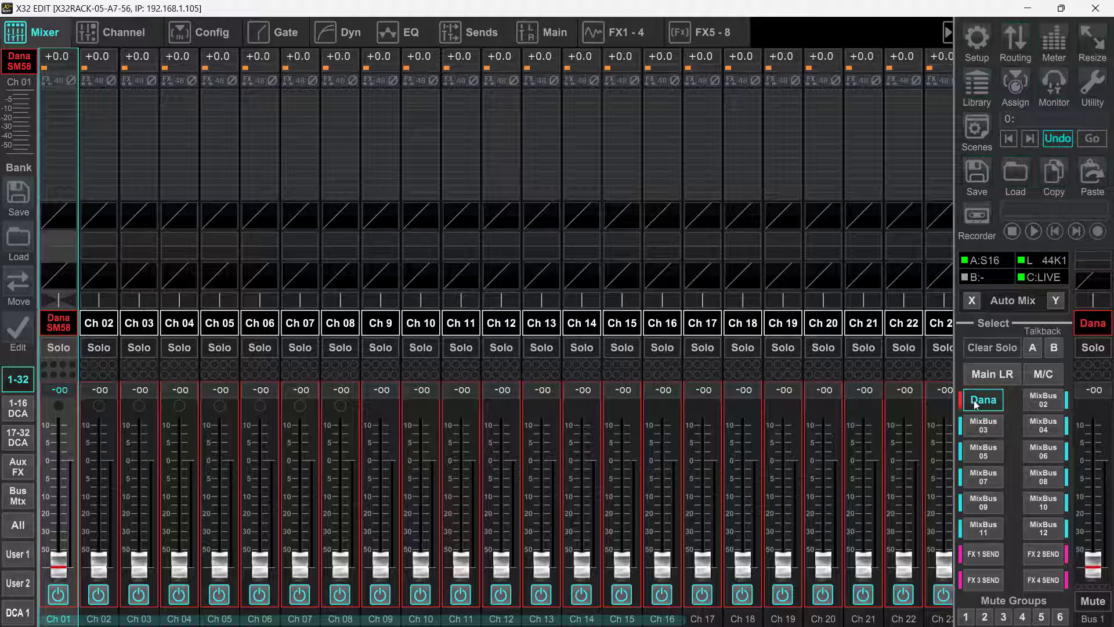
left_click(977, 405)
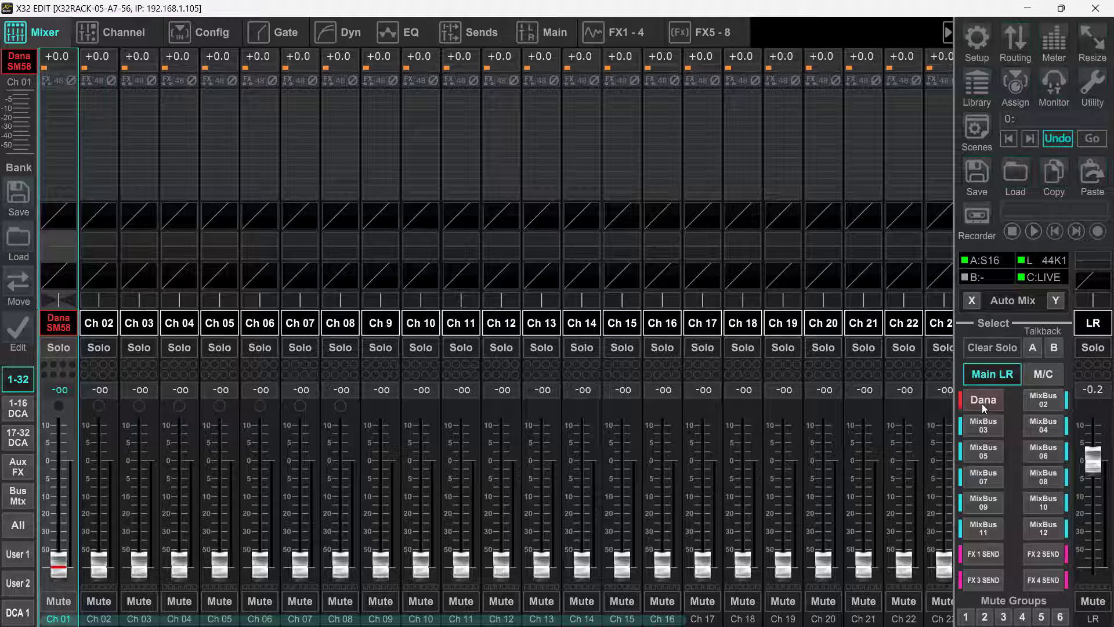
left_click(982, 402)
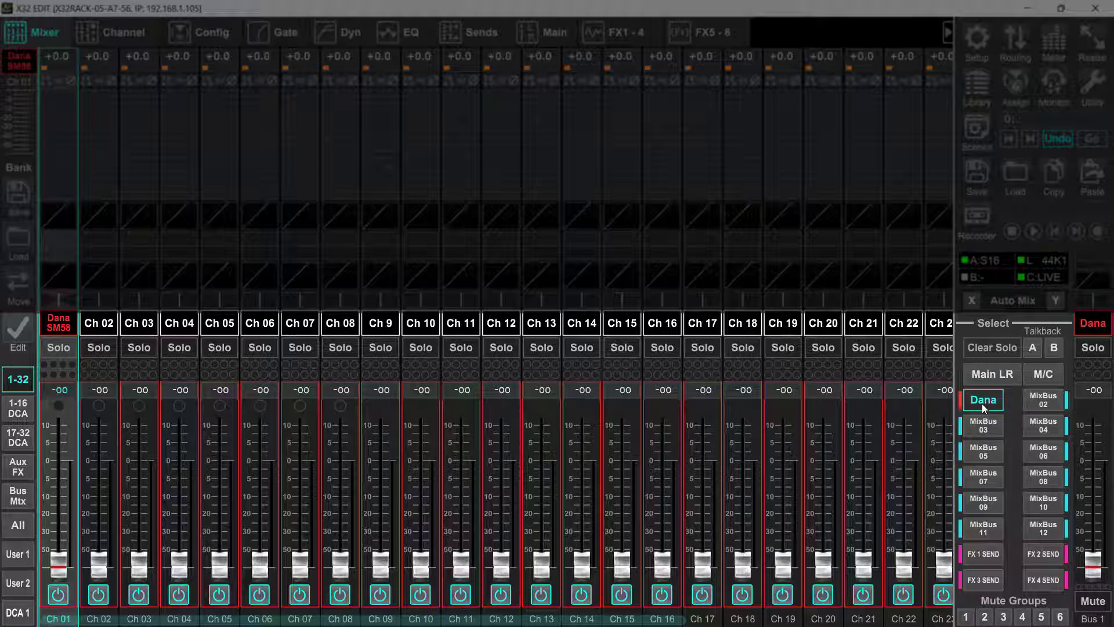
left_click(981, 403)
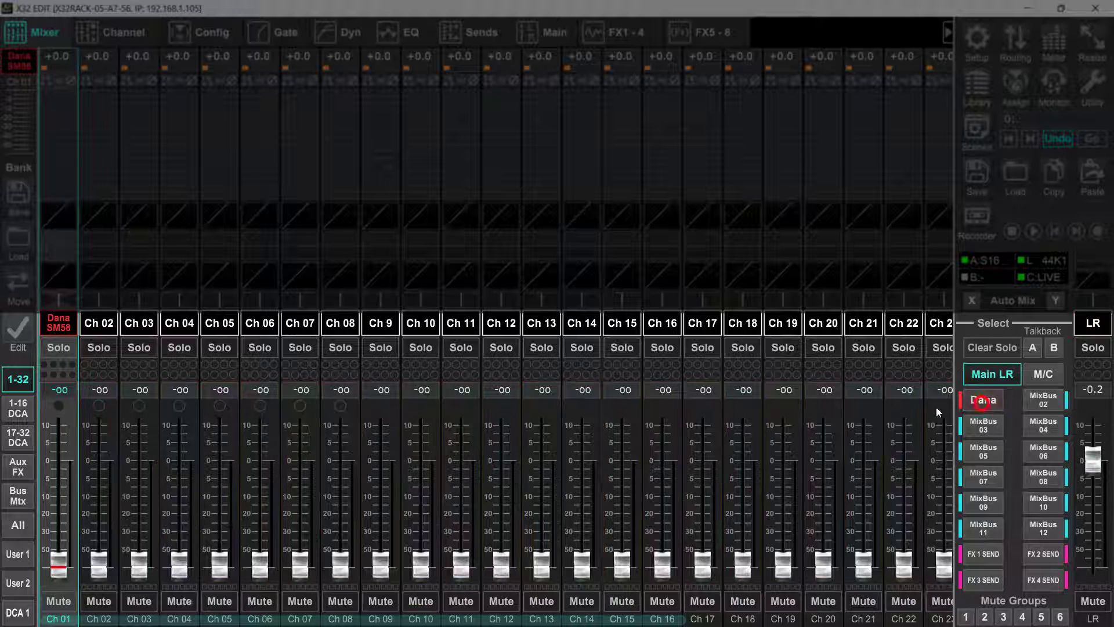
View the Bus 1 sends with the channels 1-16 and DCA layer shown, and return to Main LR.
left_click(18, 409)
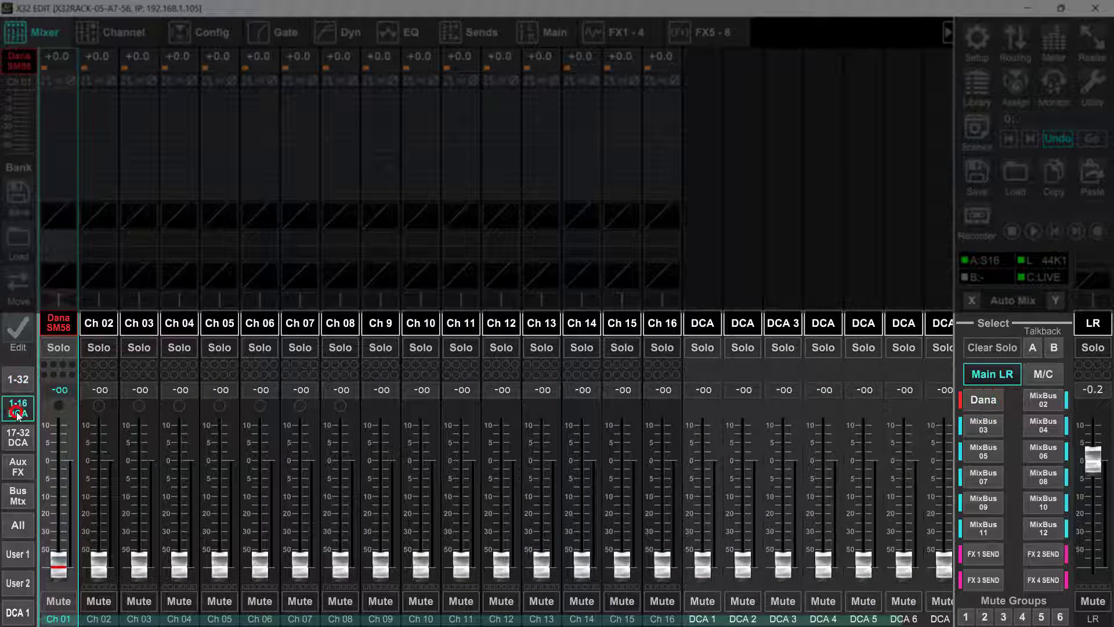
left_click(984, 406)
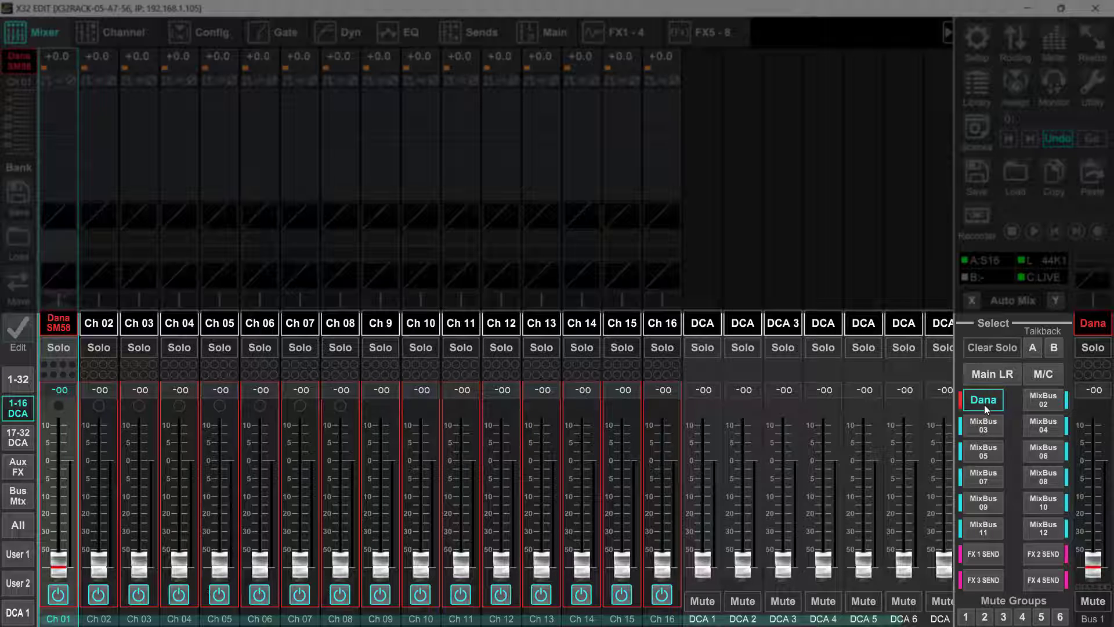
left_click(993, 374)
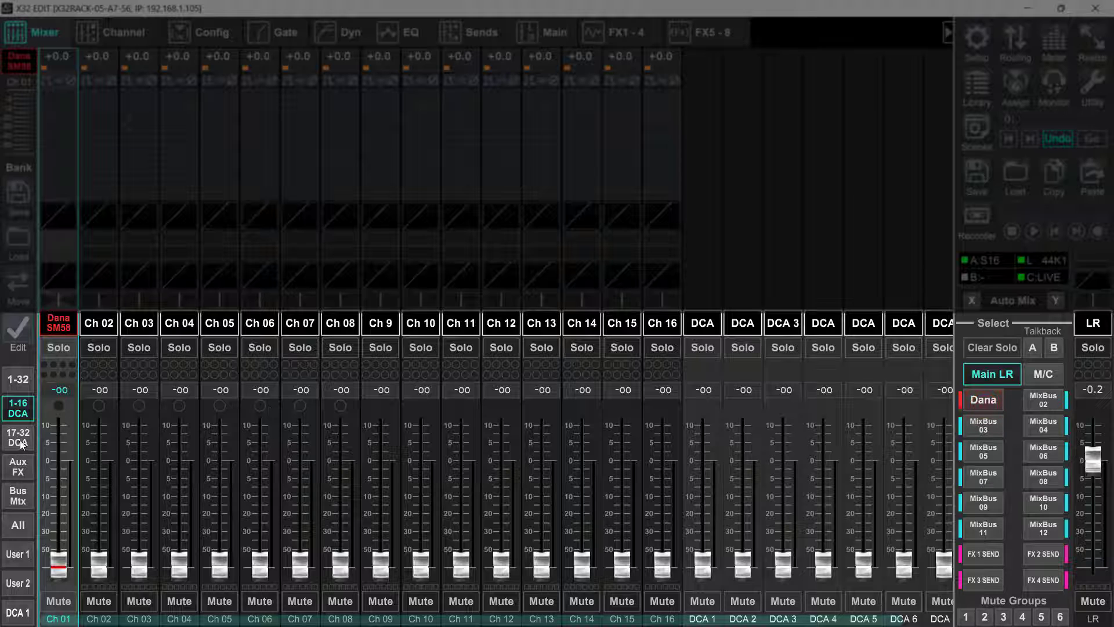
Look through the Aux/FX and Bus/Matrix fader layers, checking the Bus 1 sends view before returning to Main LR.
left_click(17, 468)
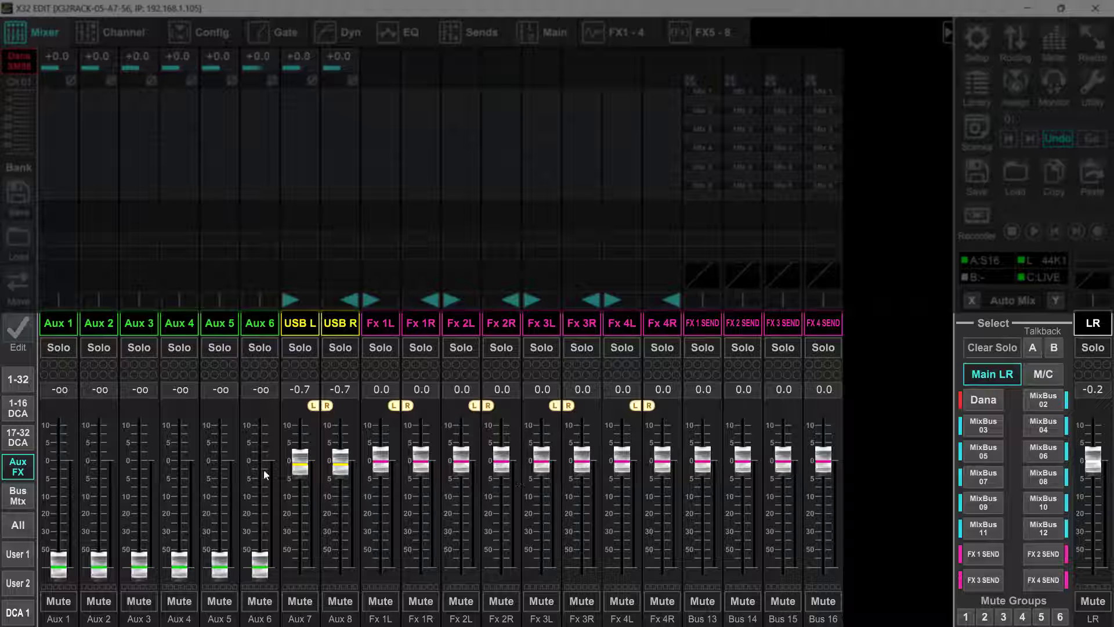
left_click(18, 496)
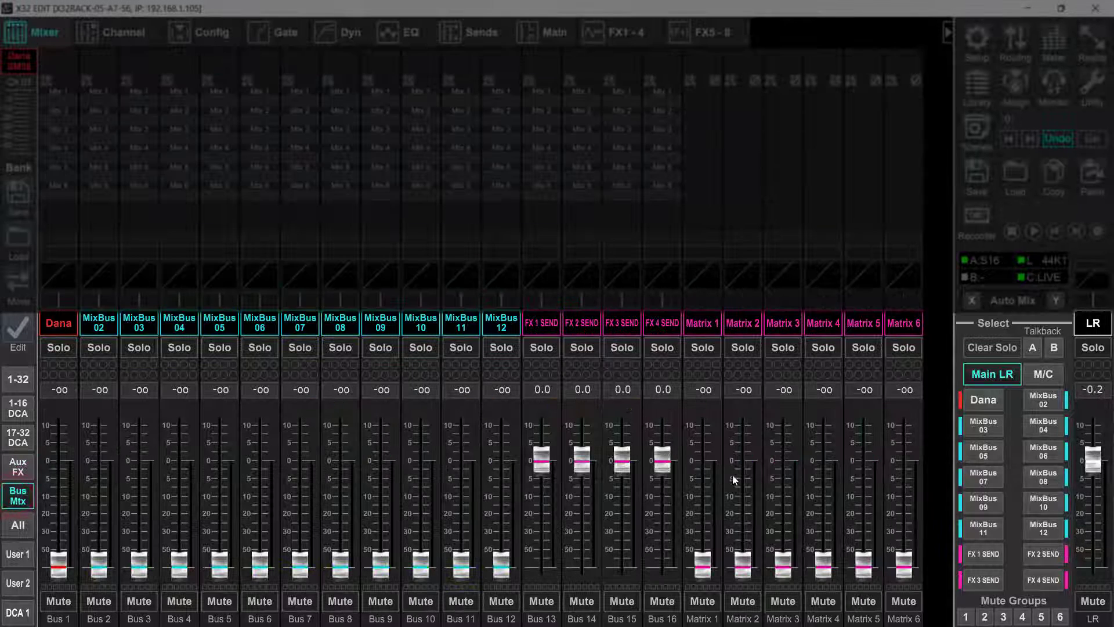
left_click(985, 401)
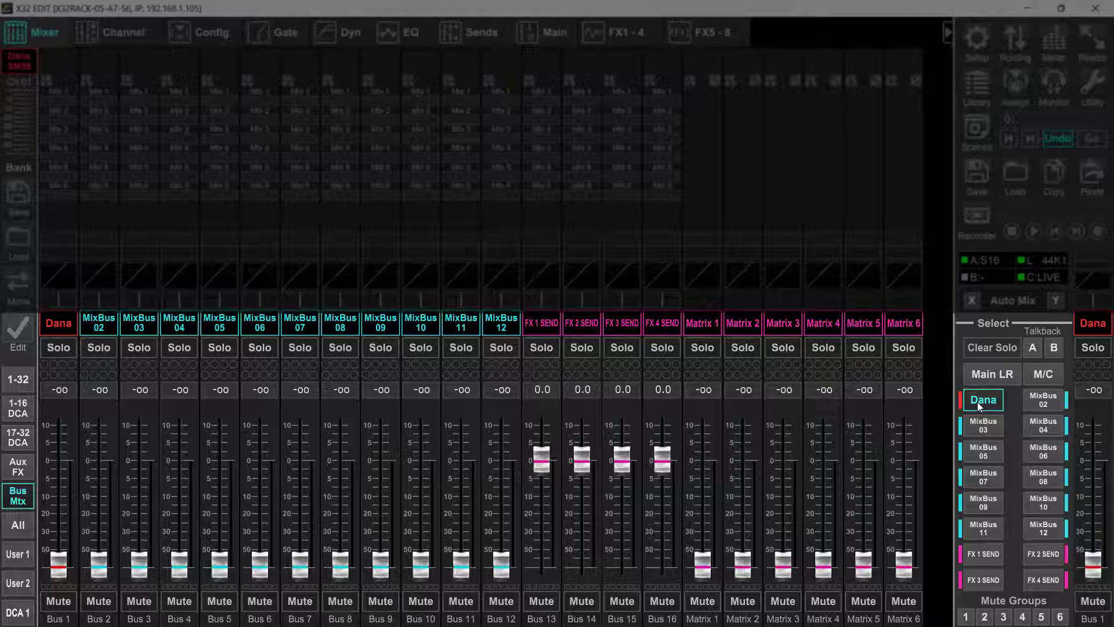
left_click(993, 374)
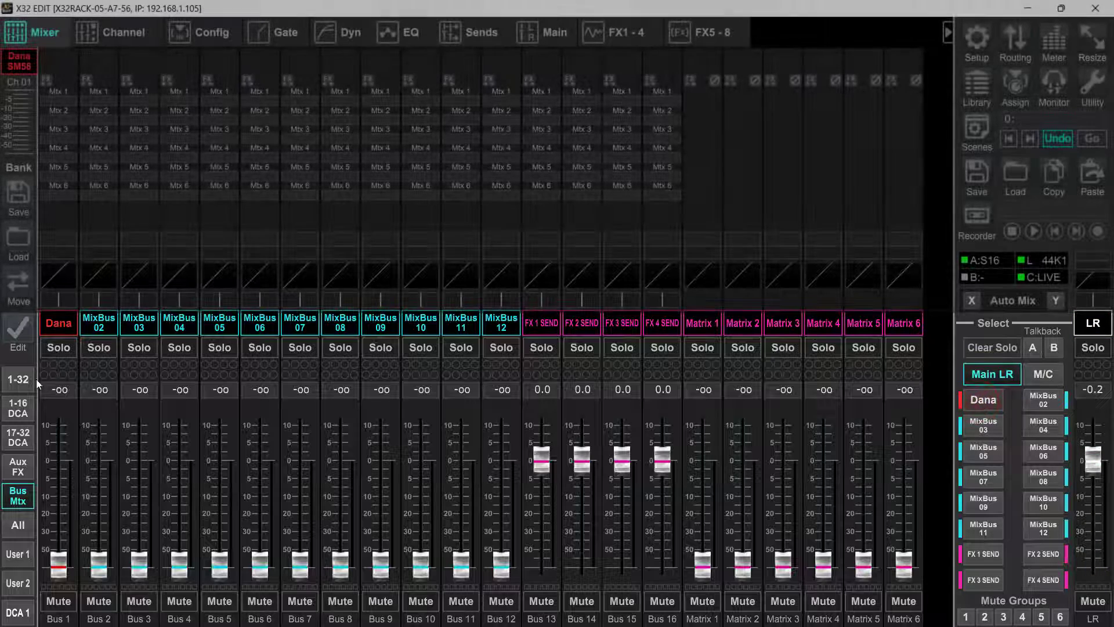
Raise the preamp gain of channel 1, the SM58 mic, to about +54.5 dB.
left_click(29, 380)
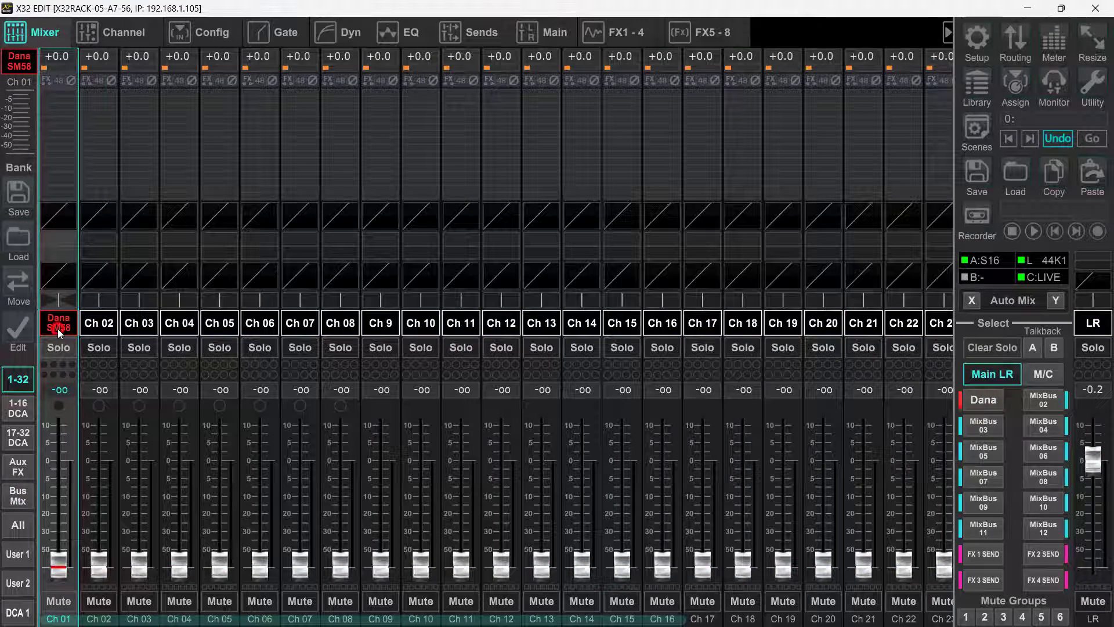
left_click(123, 34)
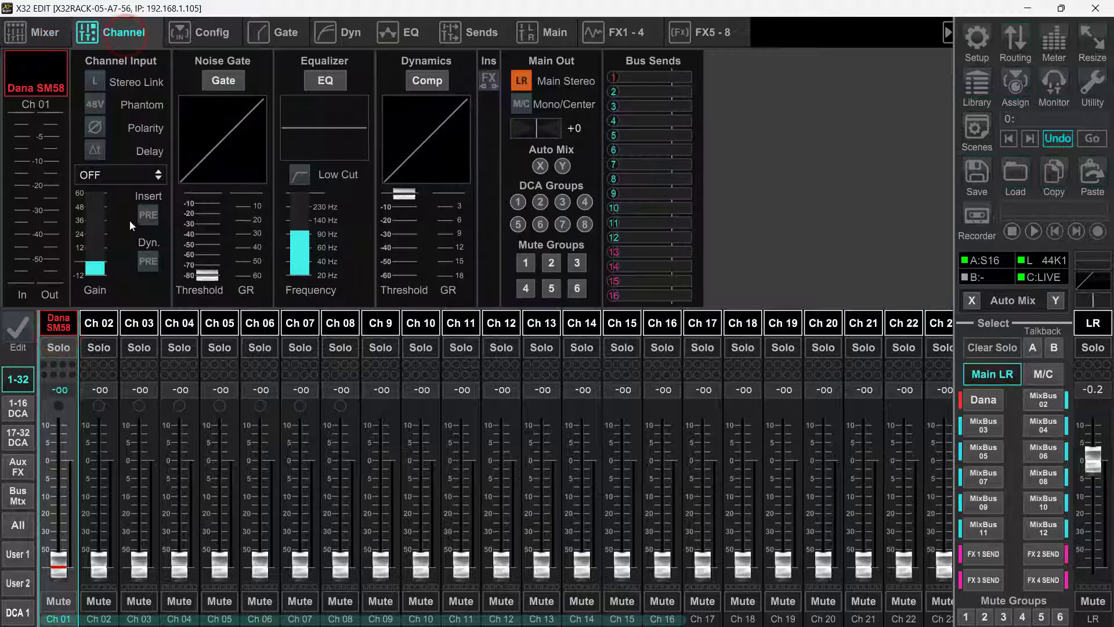
left_click_drag(96, 261, 113, 120)
left_click_drag(99, 213, 104, 194)
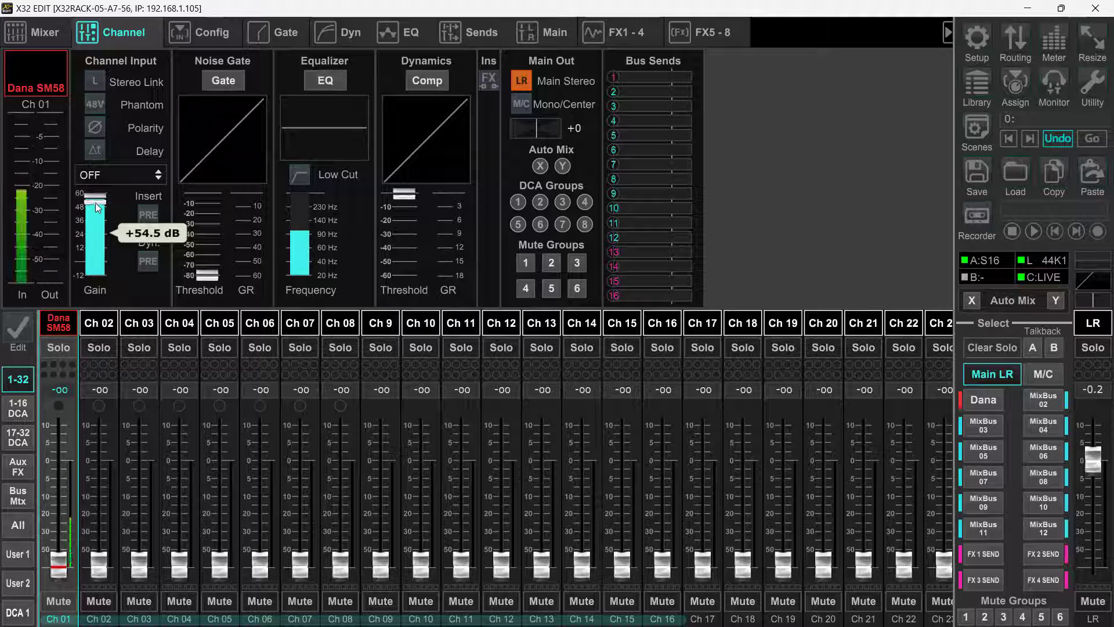
Examine channel 1's bus sends and their tap points, and return to the mixer overview.
left_click(61, 327)
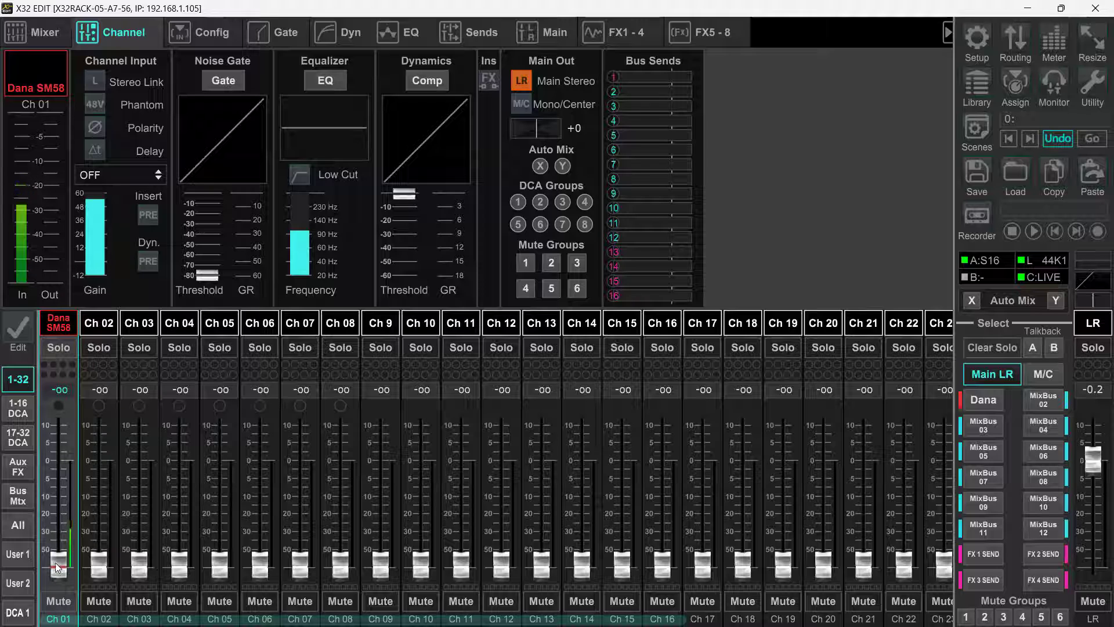
left_click(64, 326)
left_click(474, 36)
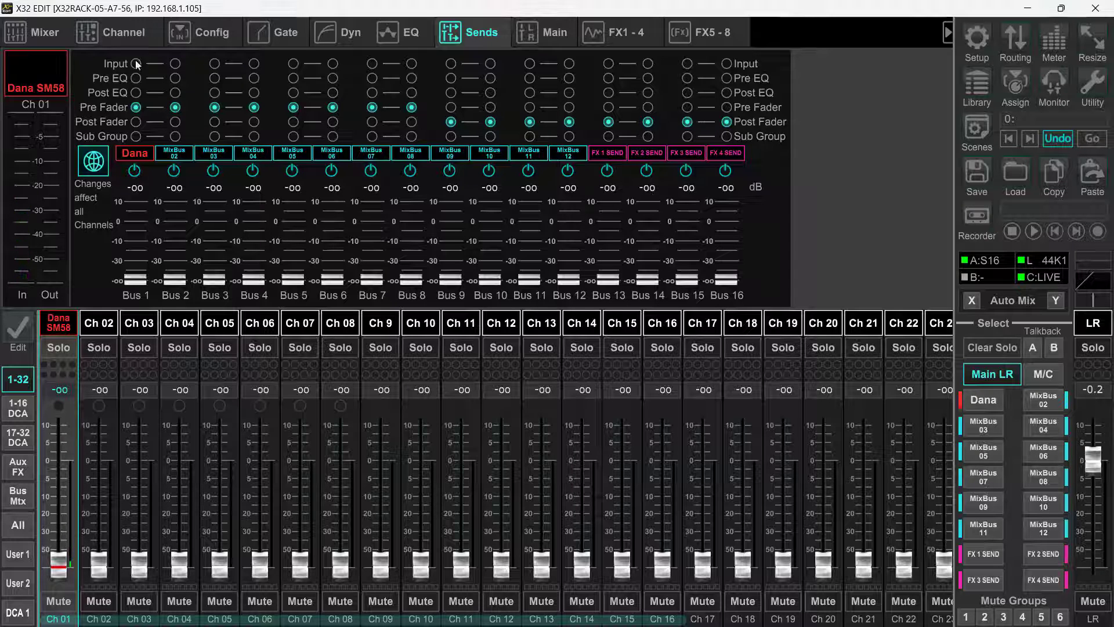
left_click(54, 34)
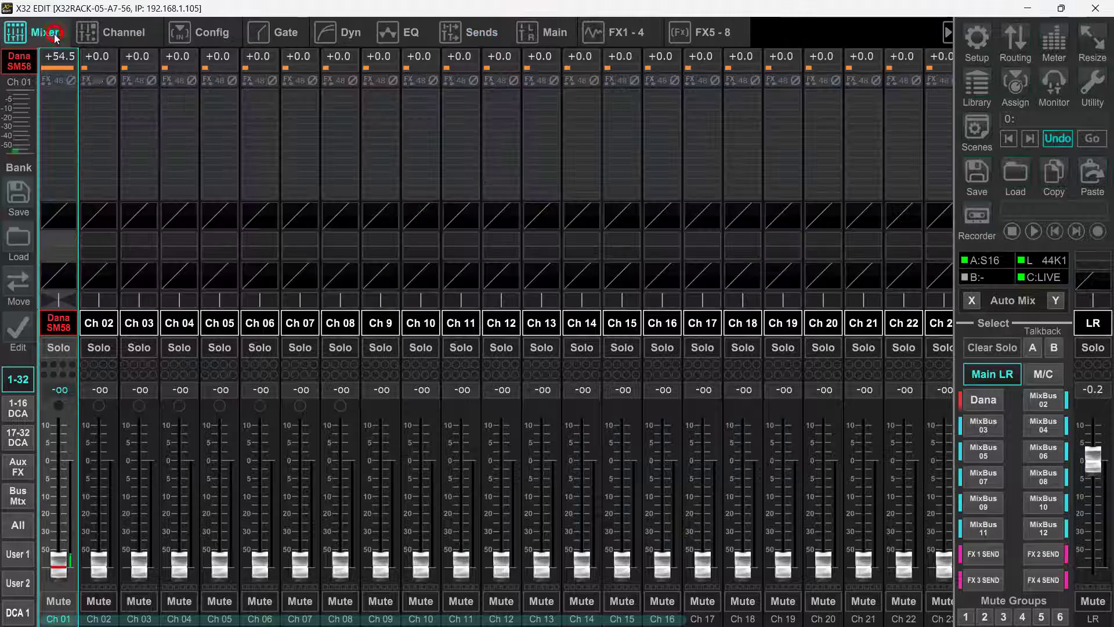
Set channel 1's send to Bus 1 to 0.0 dB using sends on faders, and return to Main LR.
left_click(984, 400)
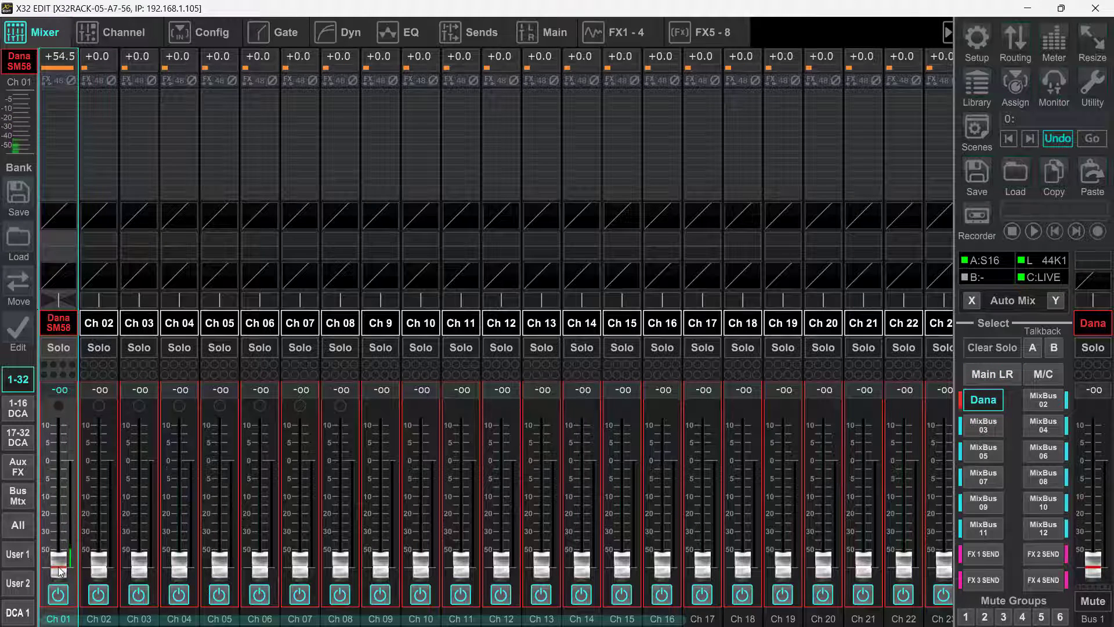
left_click_drag(65, 566, 78, 464)
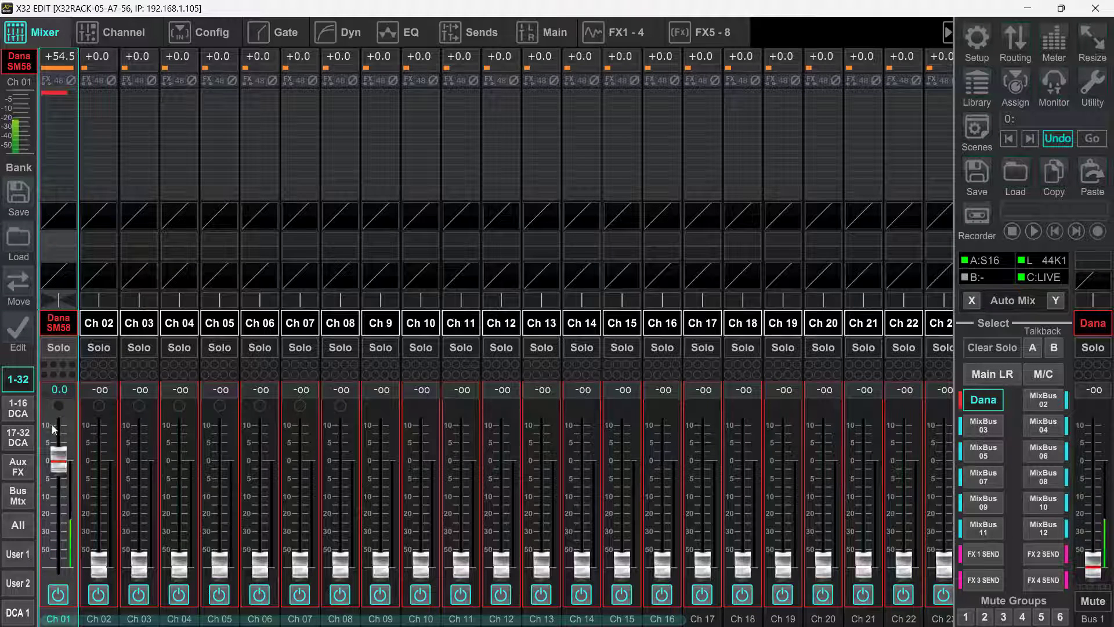
left_click(982, 401)
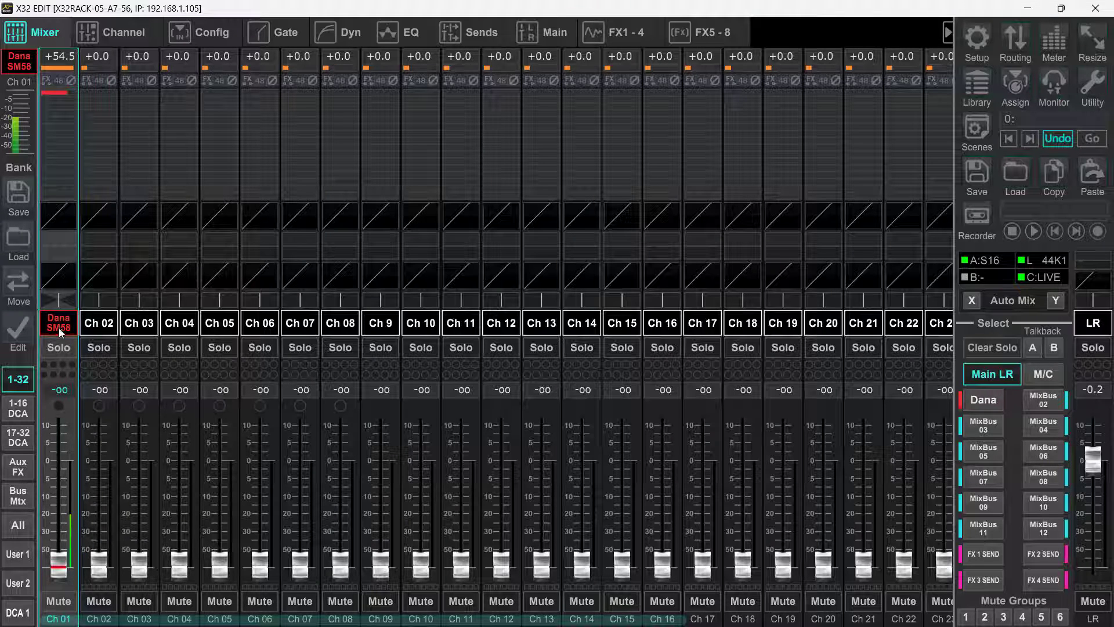
Raise the Bus 1 master fader to about -0.2 dB and check it with the Bus 1 master shown.
left_click(10, 496)
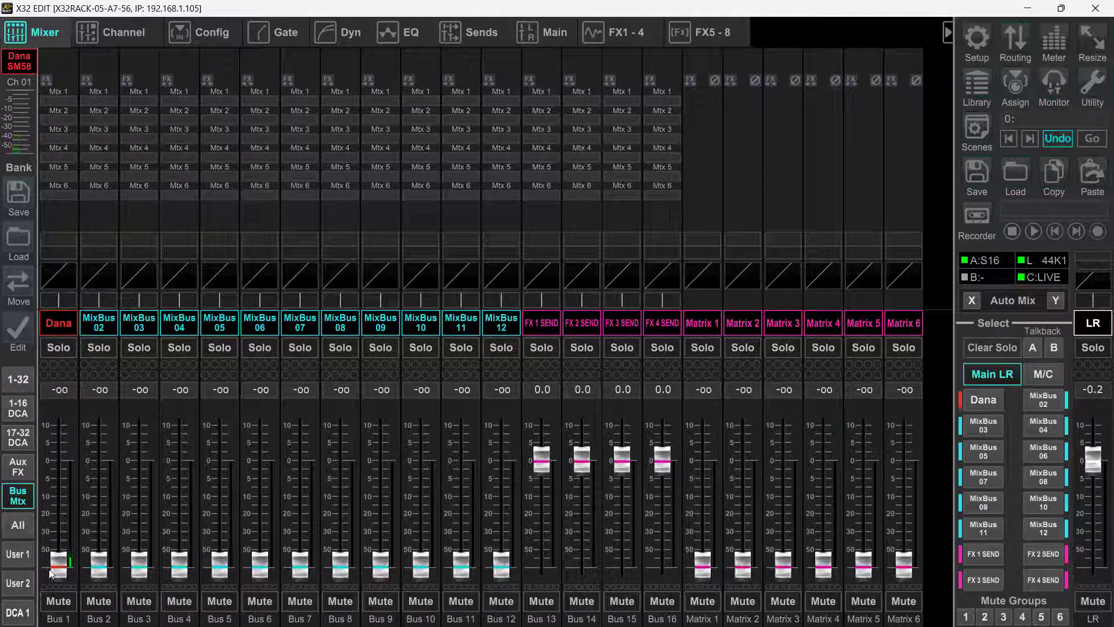
left_click_drag(51, 574, 75, 457)
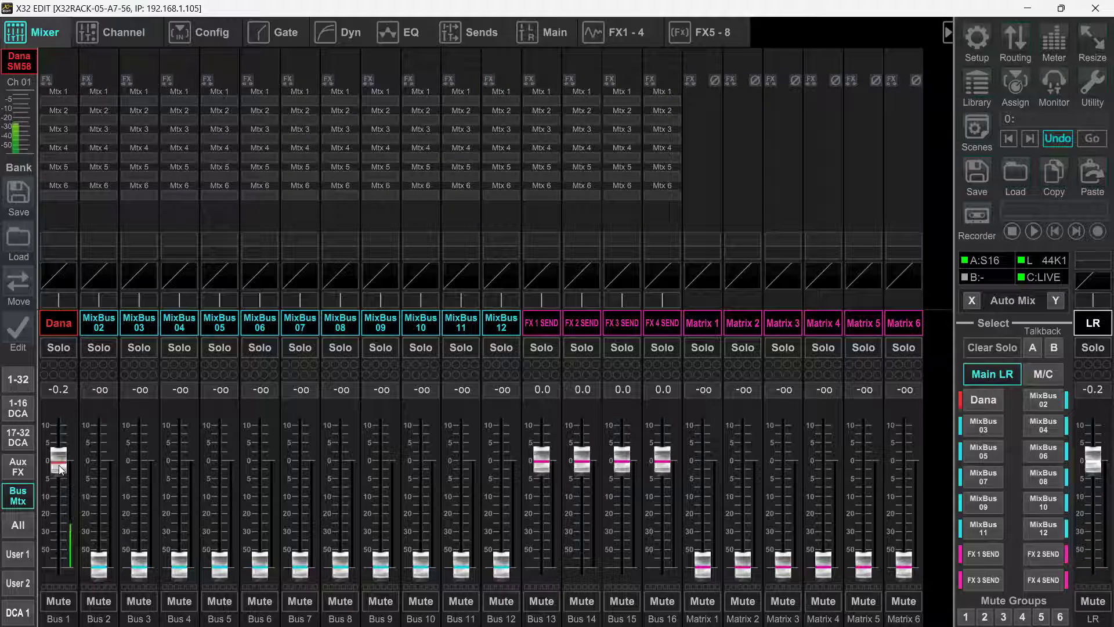
left_click(986, 401)
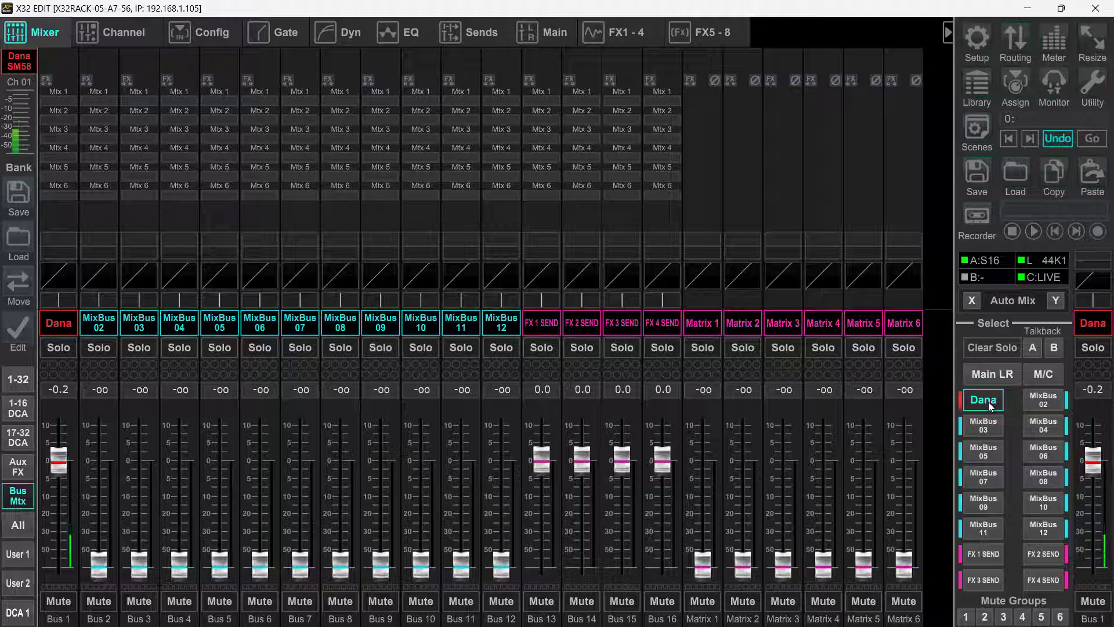
left_click(987, 402)
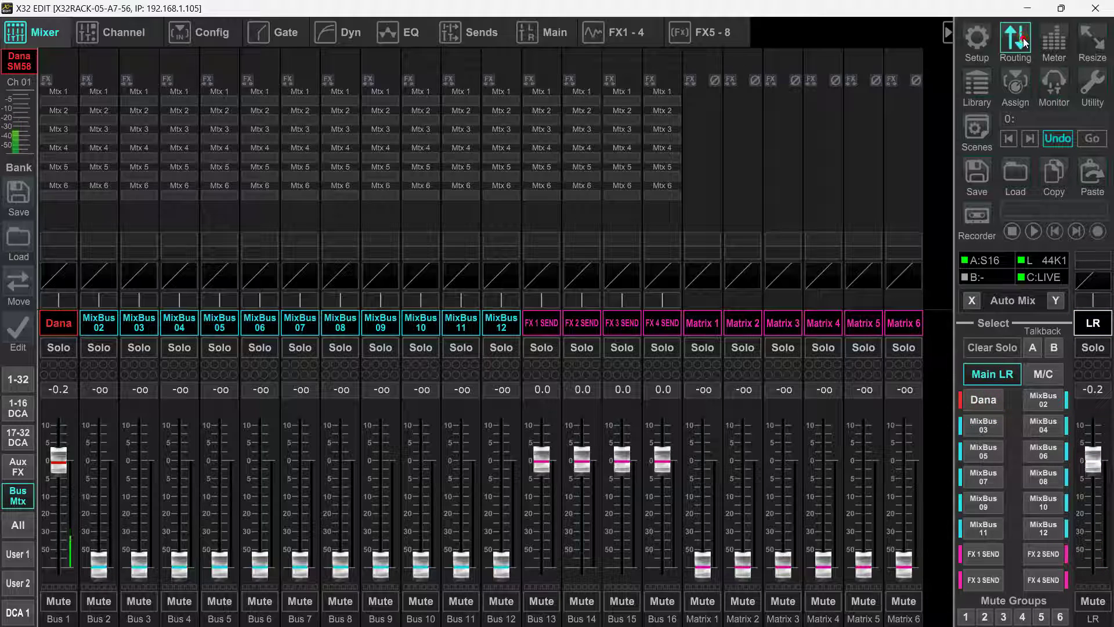
Examine the signal tap options for the outputs in the routing settings.
left_click(1013, 51)
left_click(430, 102)
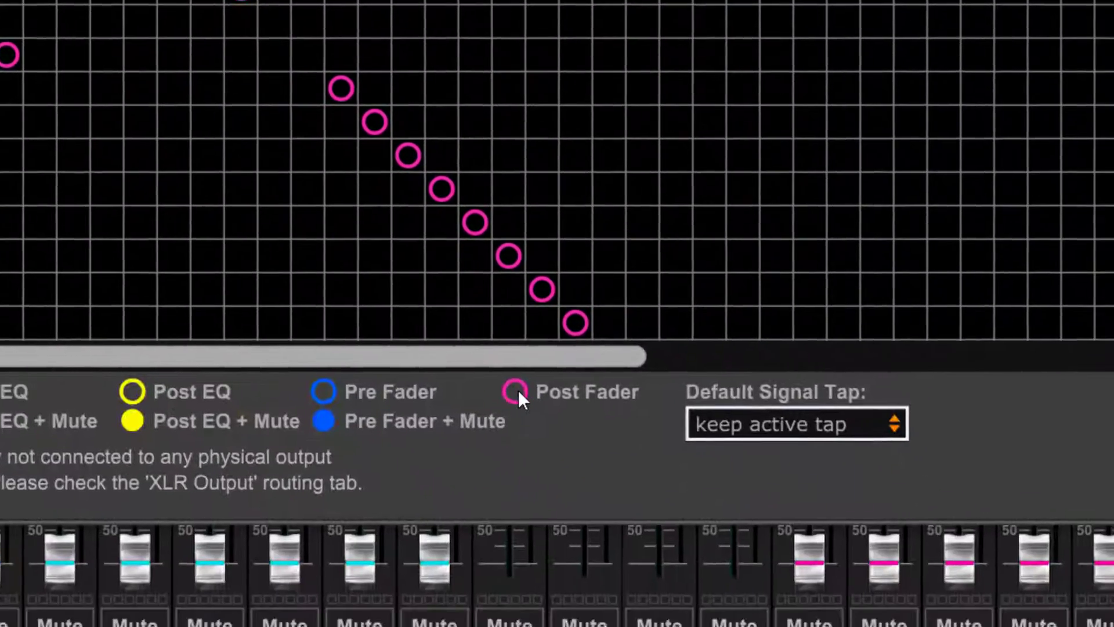
left_click(472, 344)
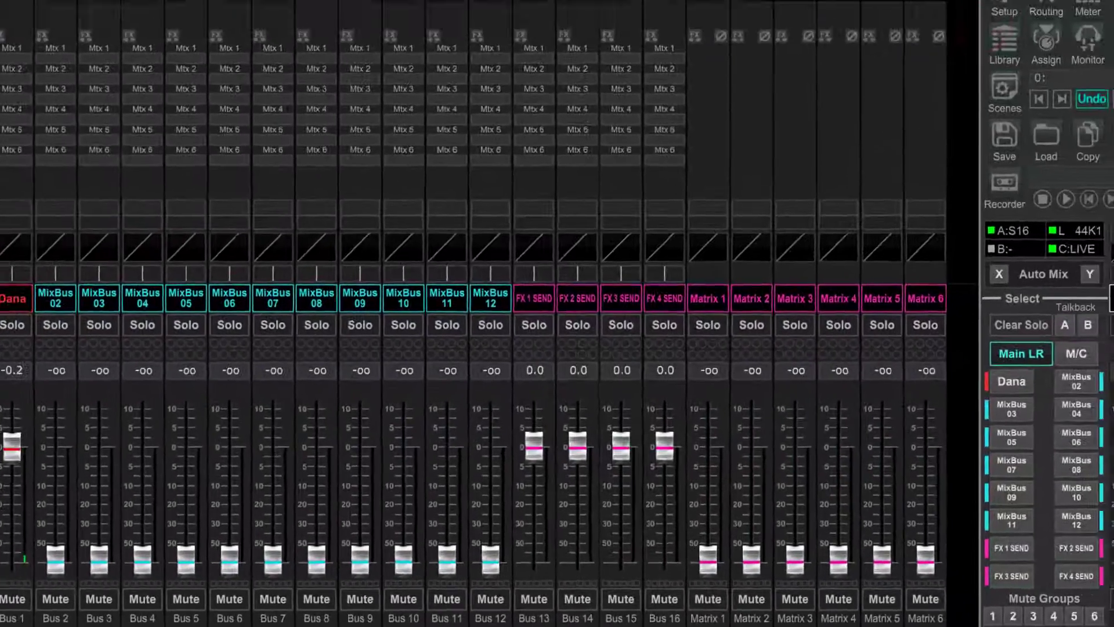
Raise channel 1's fader in the Main LR mix to about +0.1 dB.
left_click(17, 377)
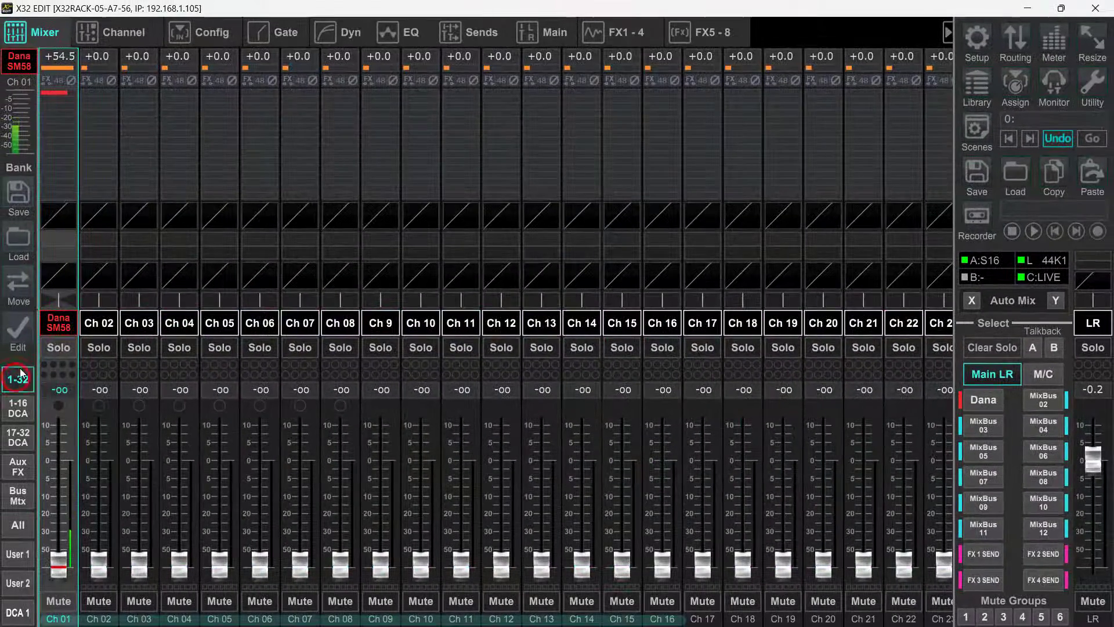
left_click(58, 330)
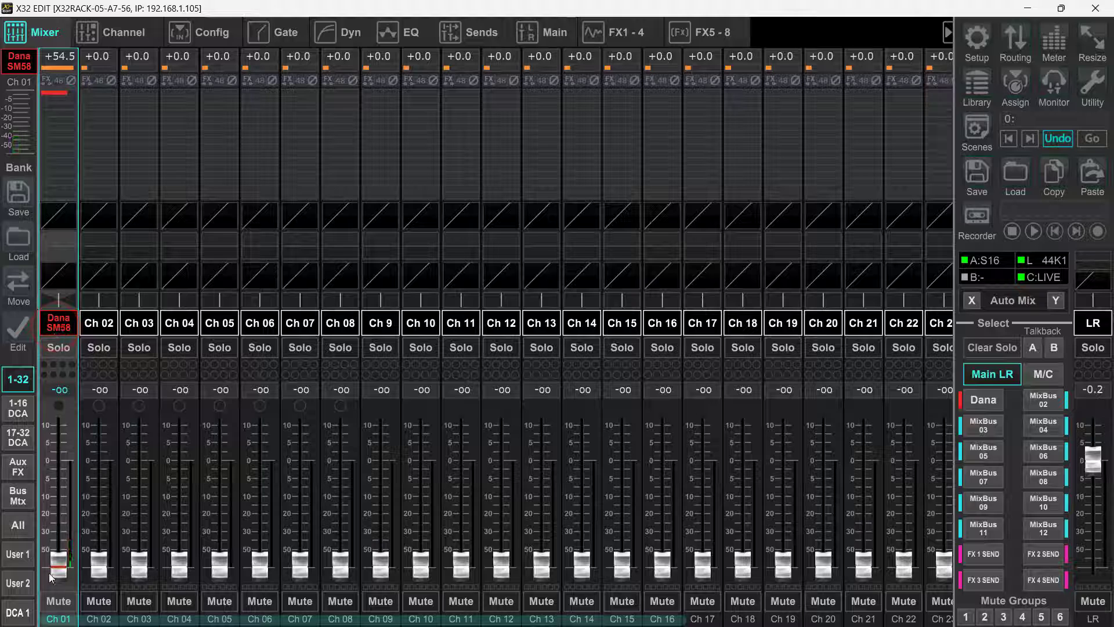
left_click_drag(55, 566, 60, 461)
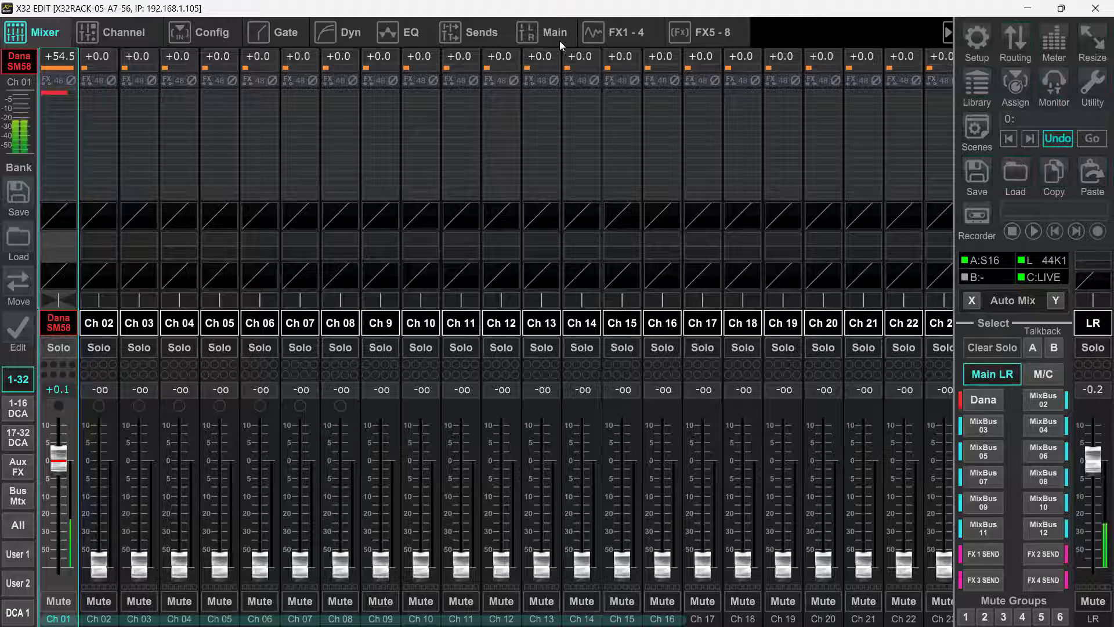
Check the Hall Reverb in FX 2 and set channel 1's send to Bus 14 (FX 2 SEND) to about -6.5 dB.
left_click(618, 32)
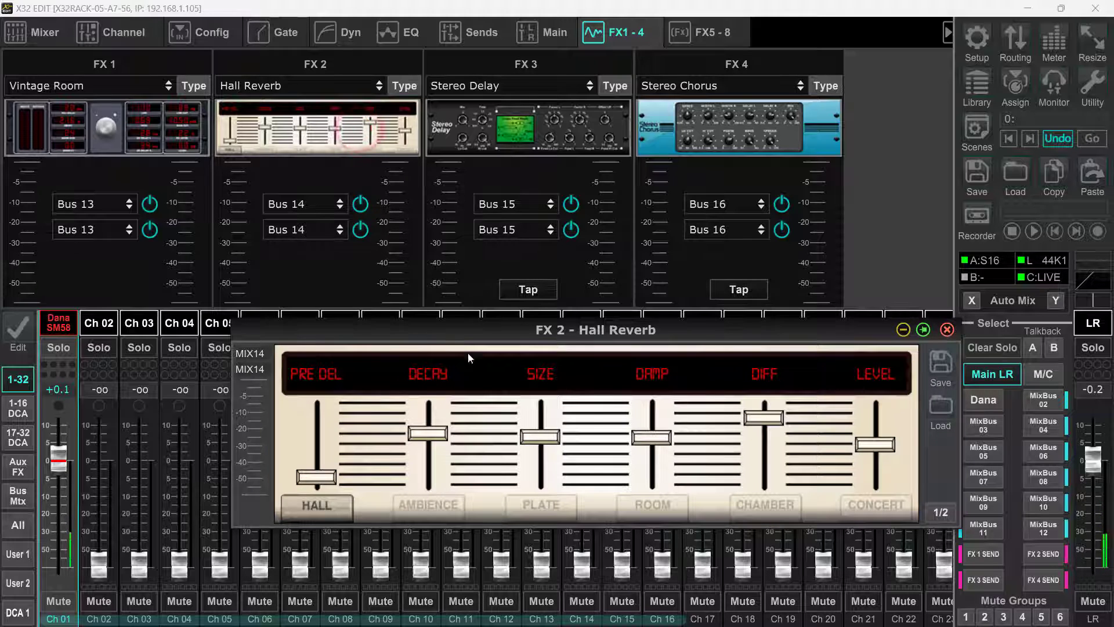
left_click(947, 329)
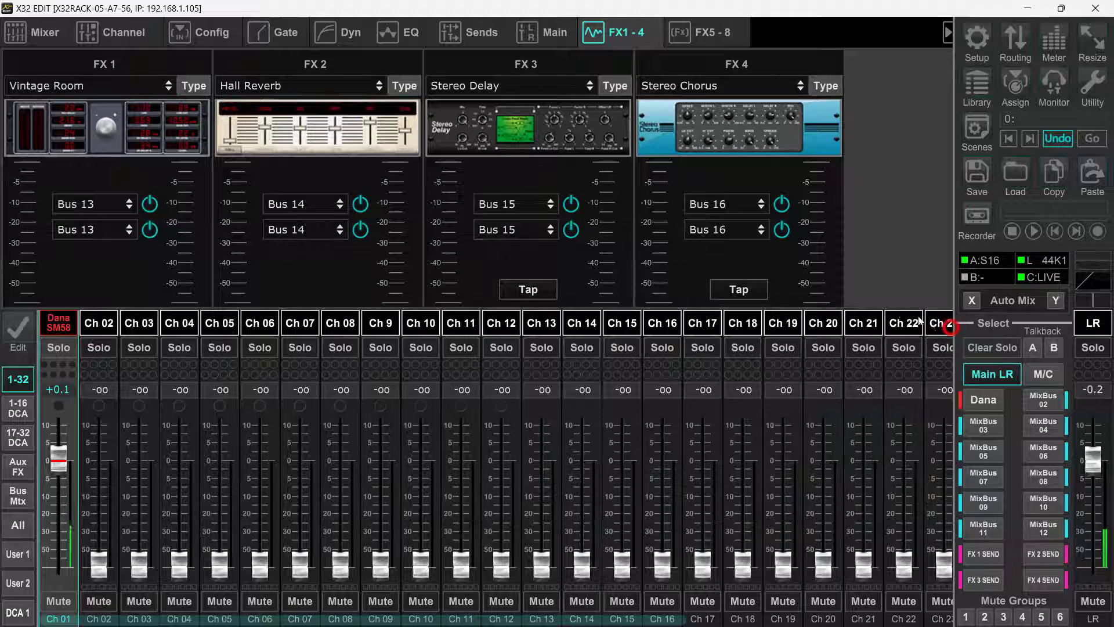
left_click(486, 36)
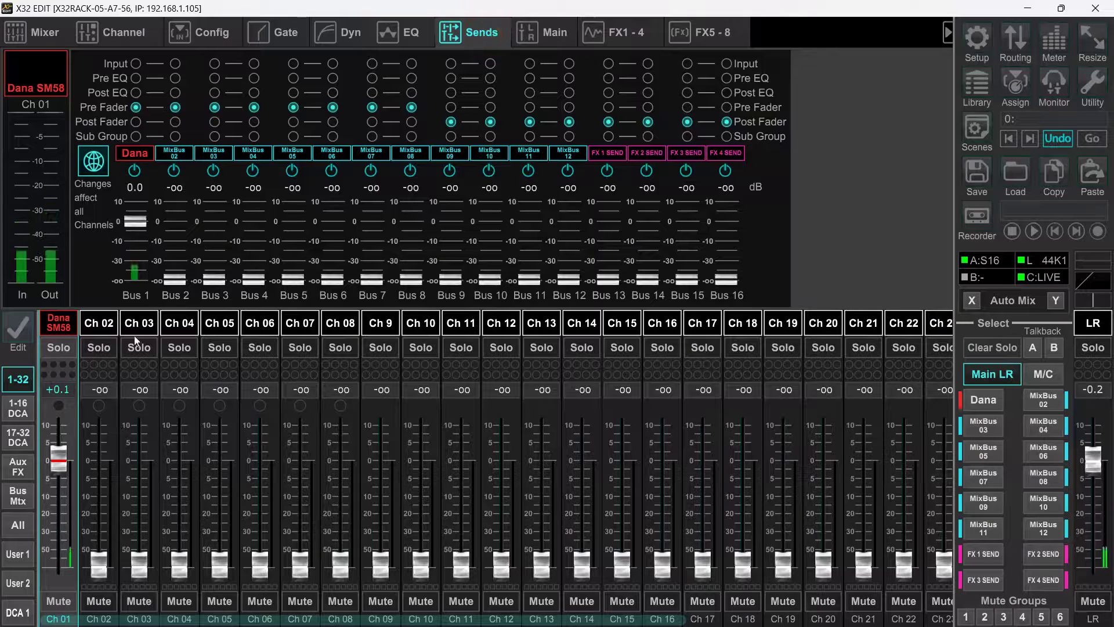
left_click(62, 329)
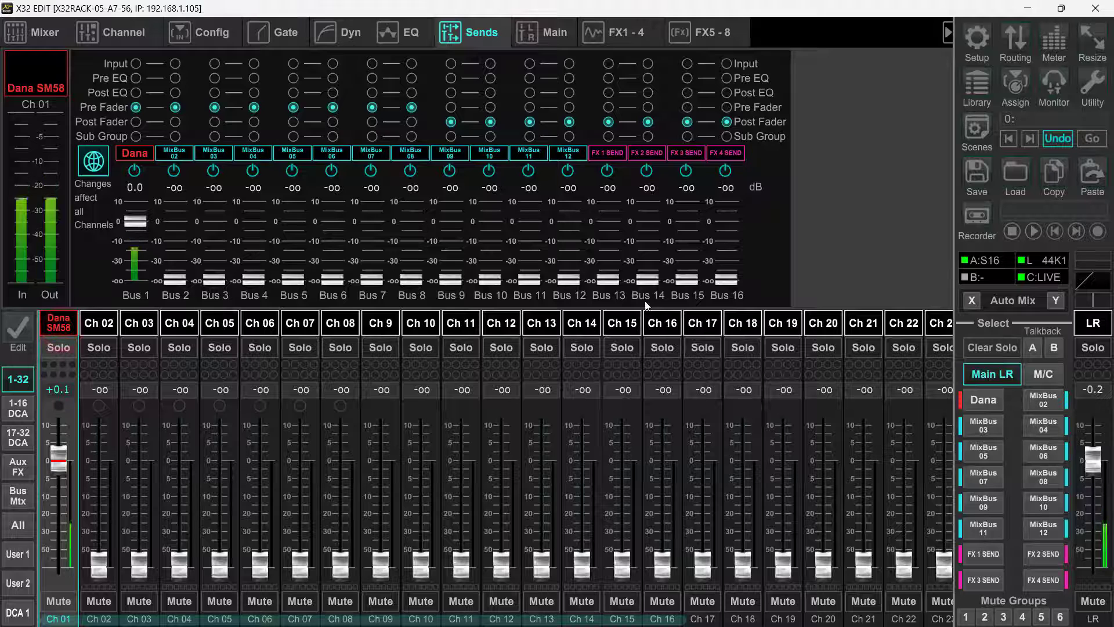
left_click_drag(649, 280, 667, 210)
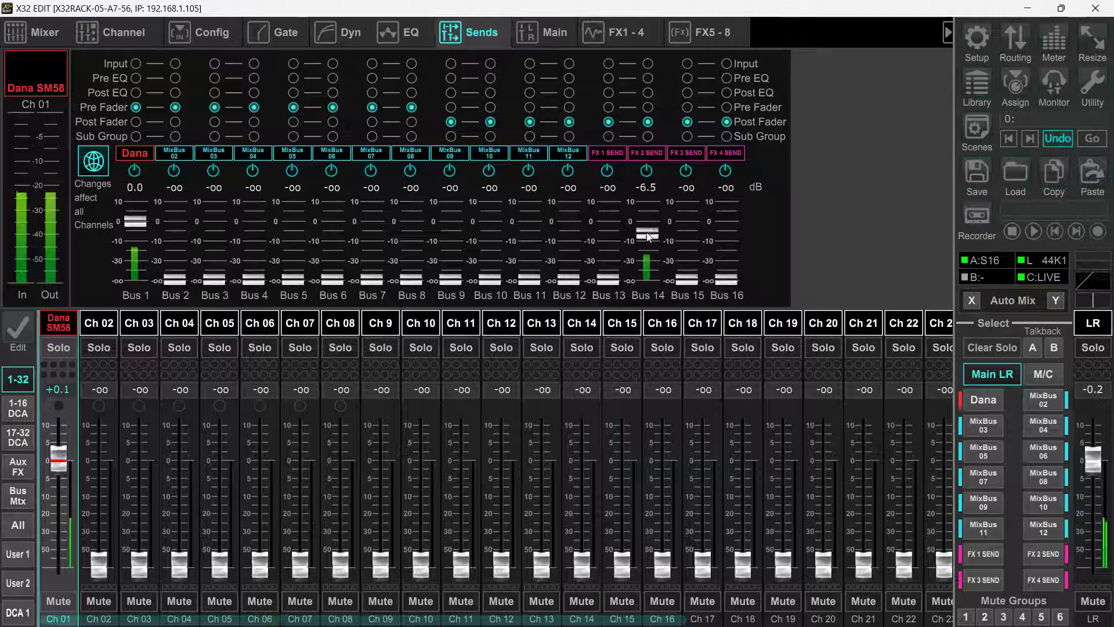
Set channel 1's Bus 14 (FX 2 SEND) send to about -13 dB and raise the Fx 2L/2R returns in Bus 1's mix to about -0.3 dB.
mouse_move(646, 247)
left_mouse_down()
mouse_move(648, 284)
mouse_move(648, 241)
left_mouse_up()
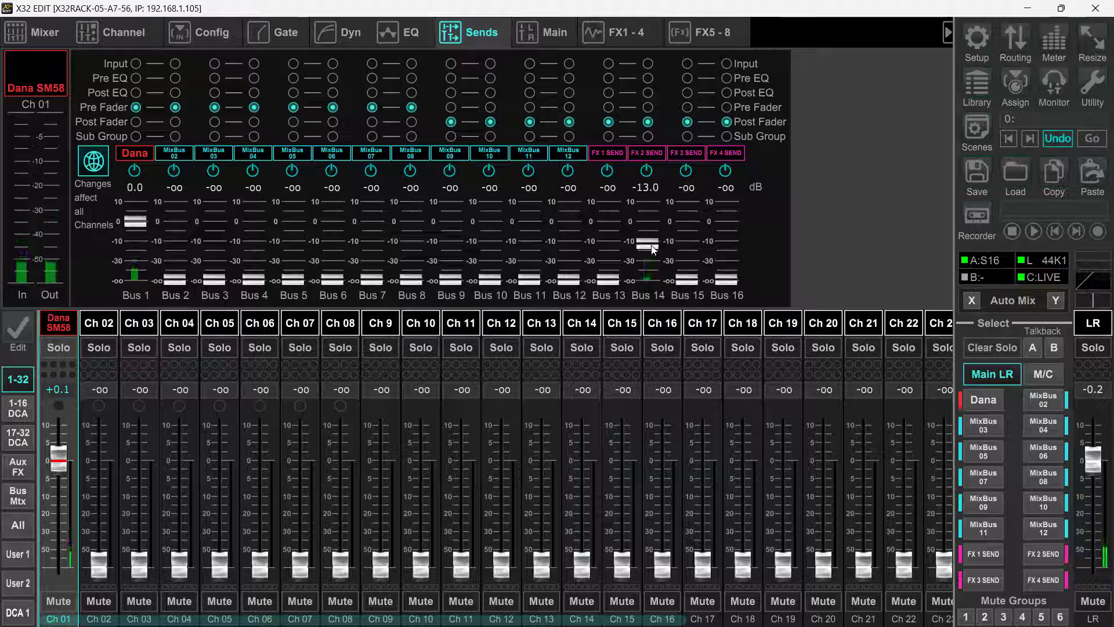
left_click(985, 403)
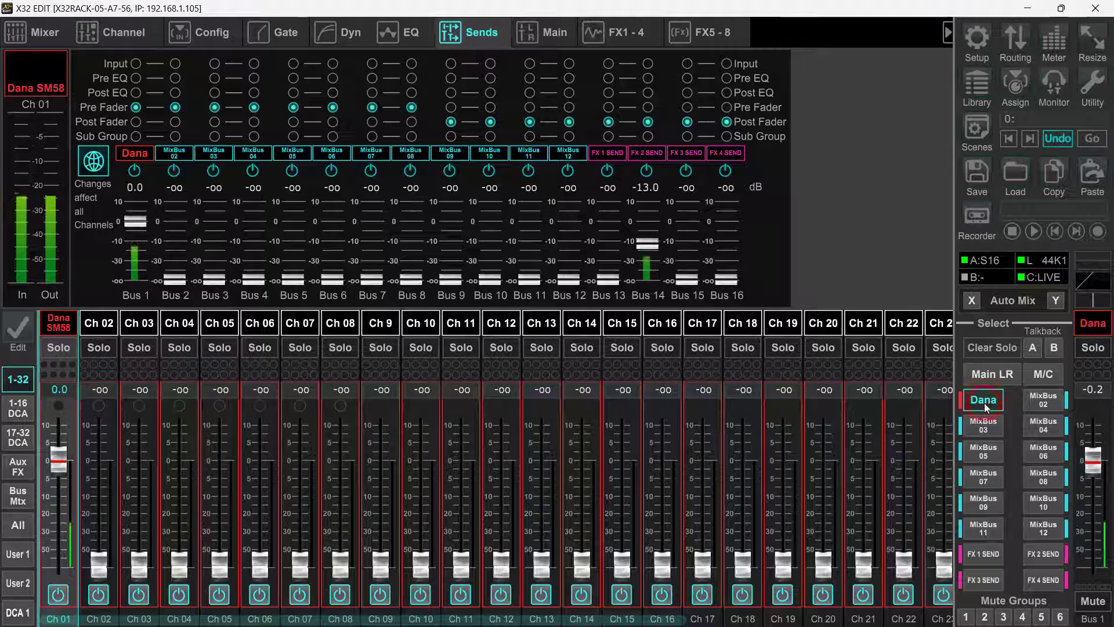
left_click(19, 476)
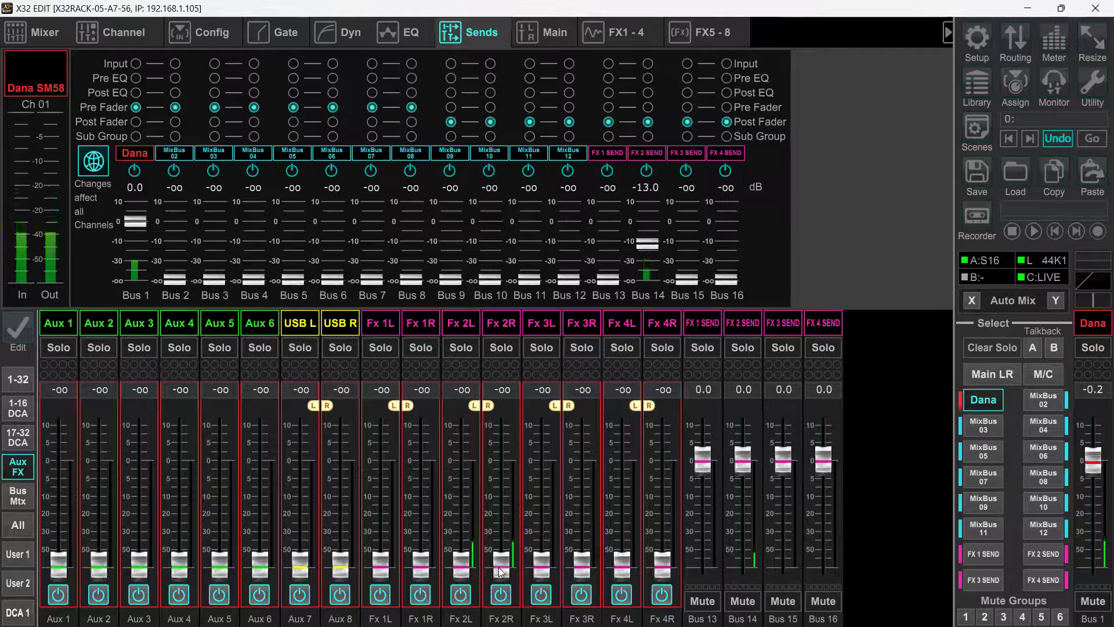
left_click_drag(500, 571, 527, 462)
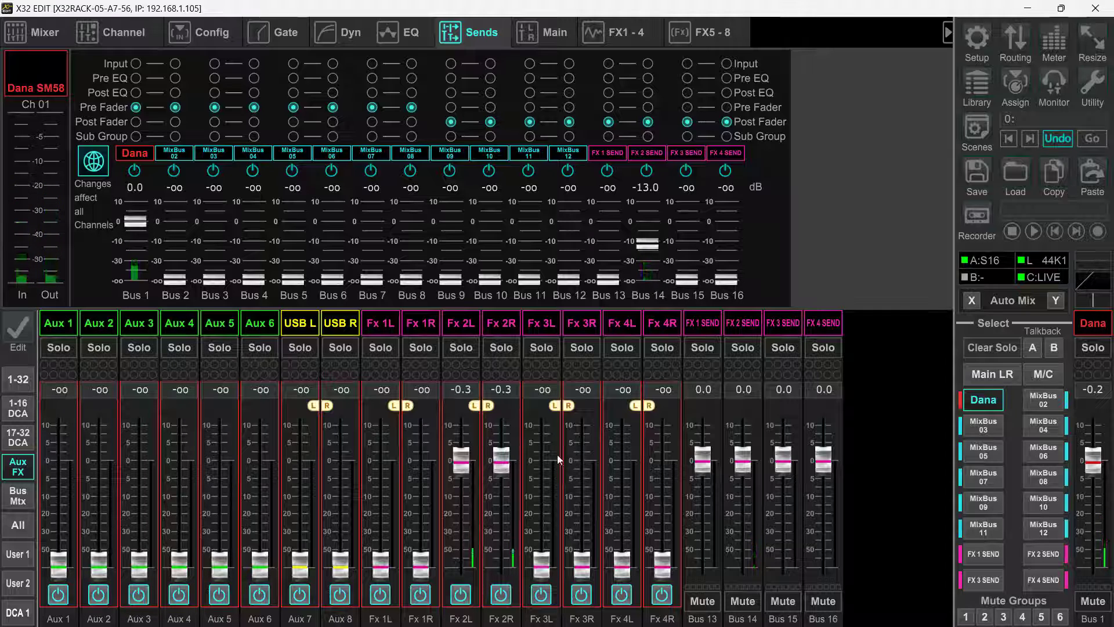
left_click(986, 400)
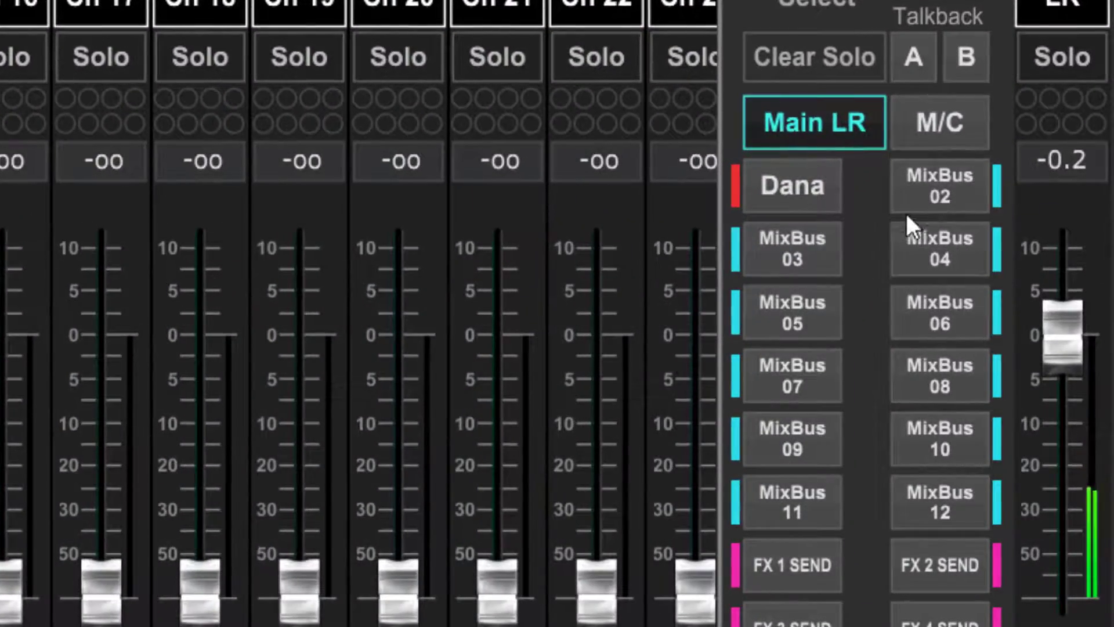
Examine the channel send levels for MixBus 02 through MixBus 06 one by one, and return to the Main LR mix.
left_click(931, 189)
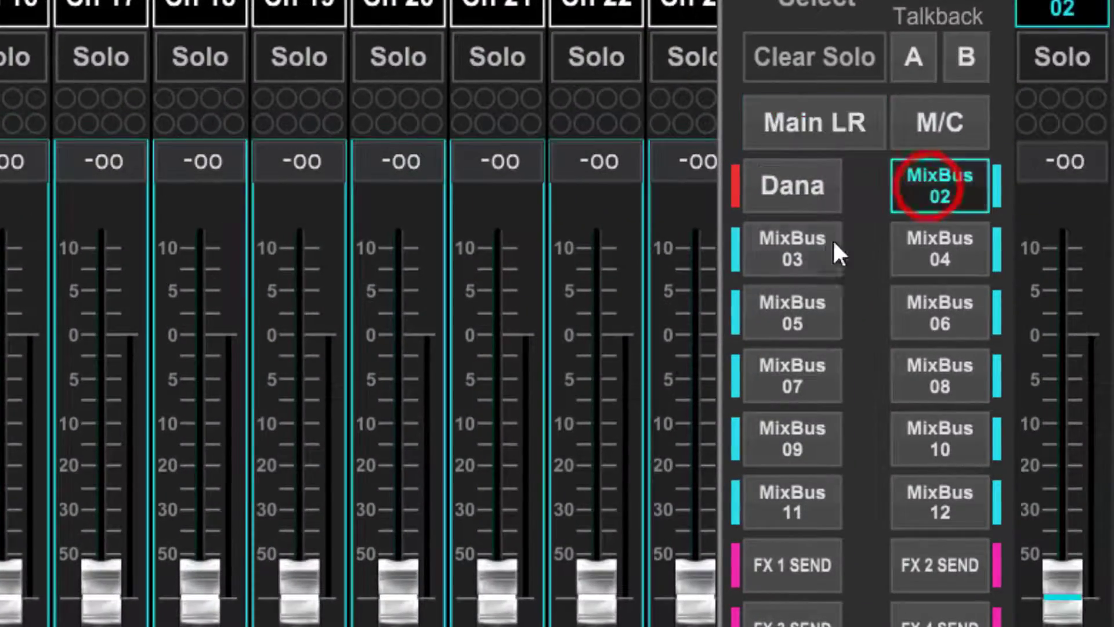
left_click(808, 263)
left_click(953, 258)
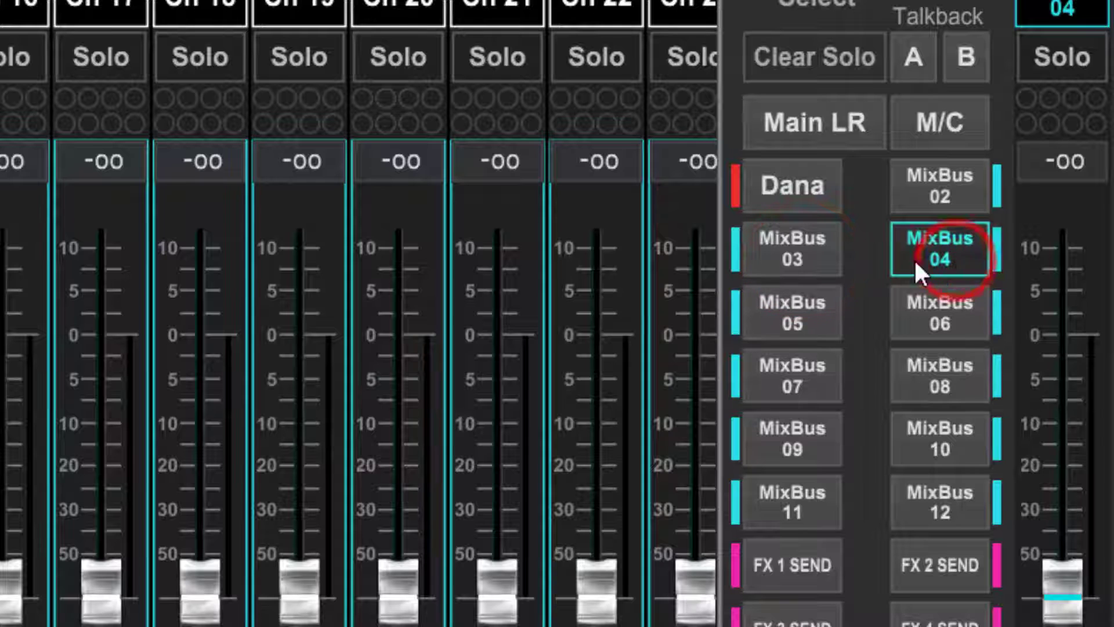
left_click(774, 319)
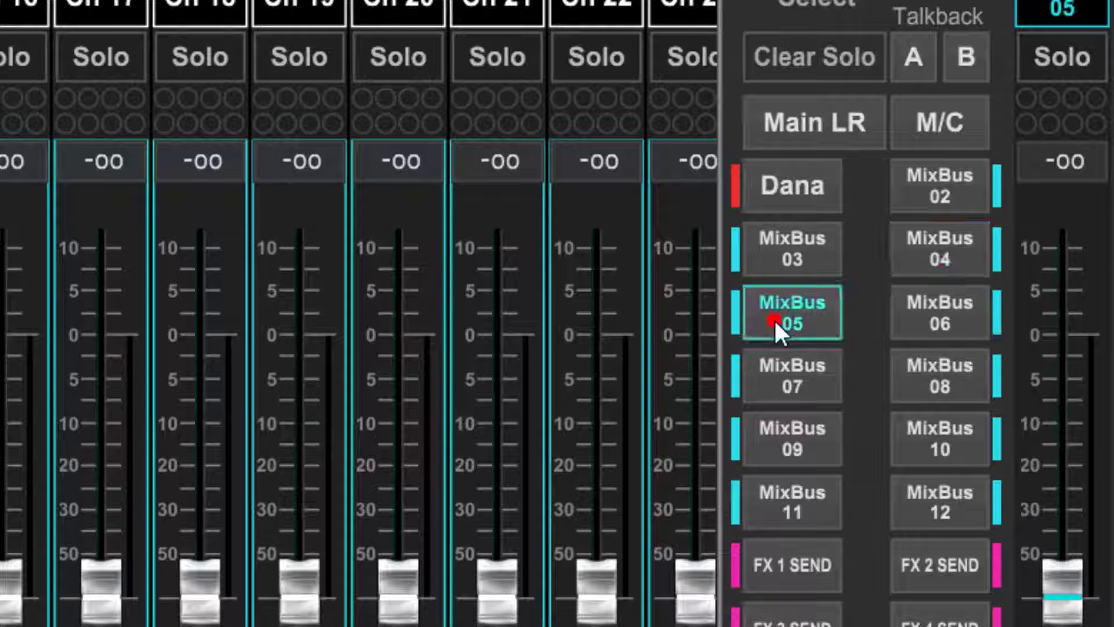
left_click(929, 320)
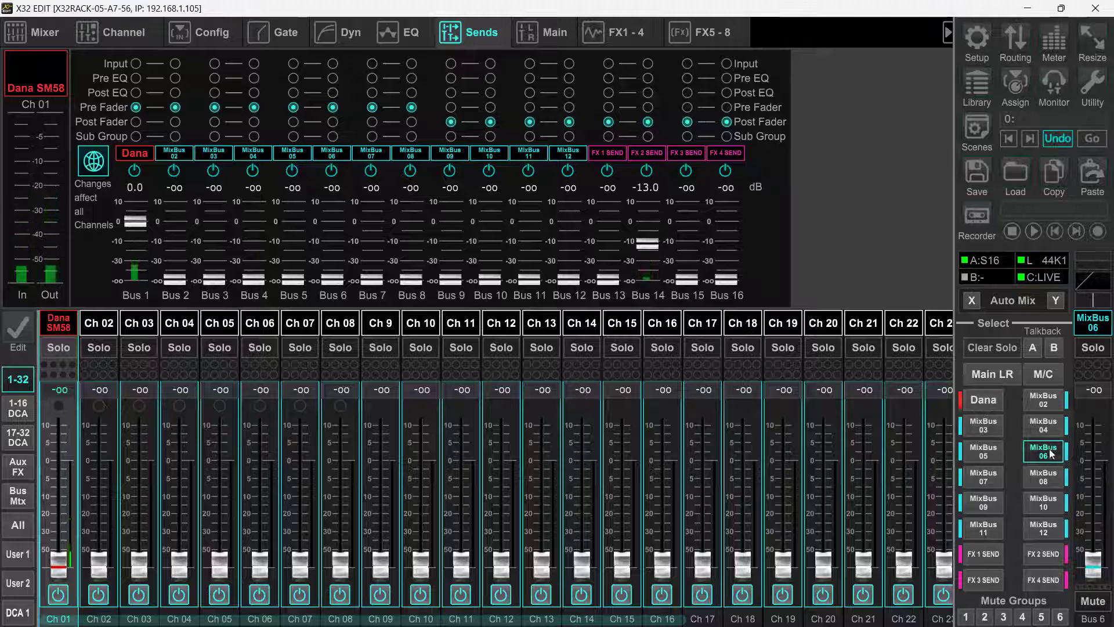
left_click(982, 373)
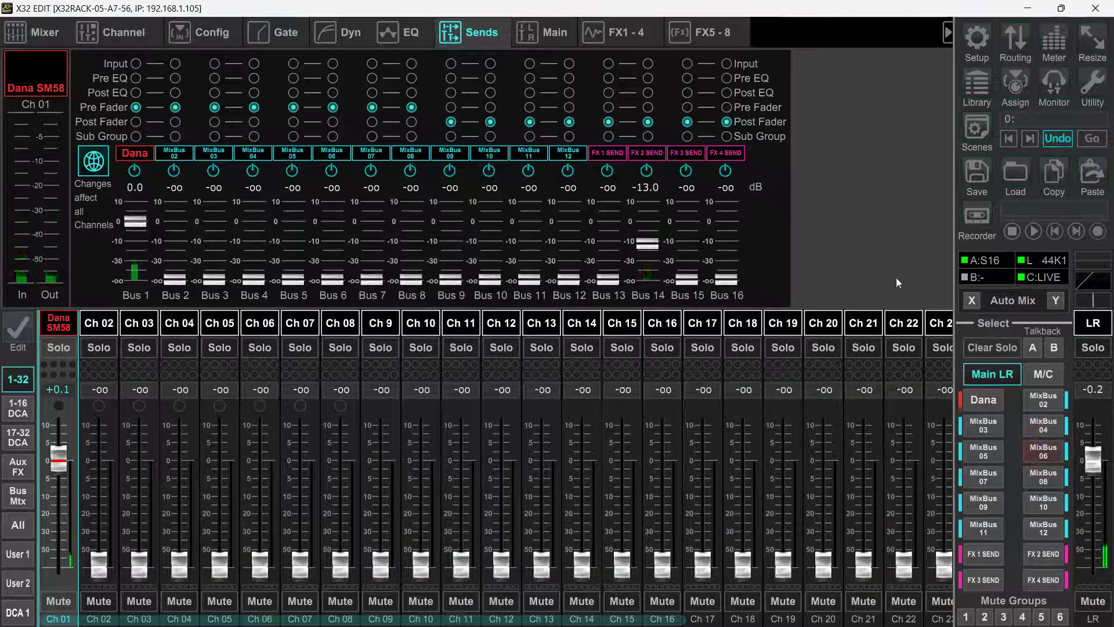